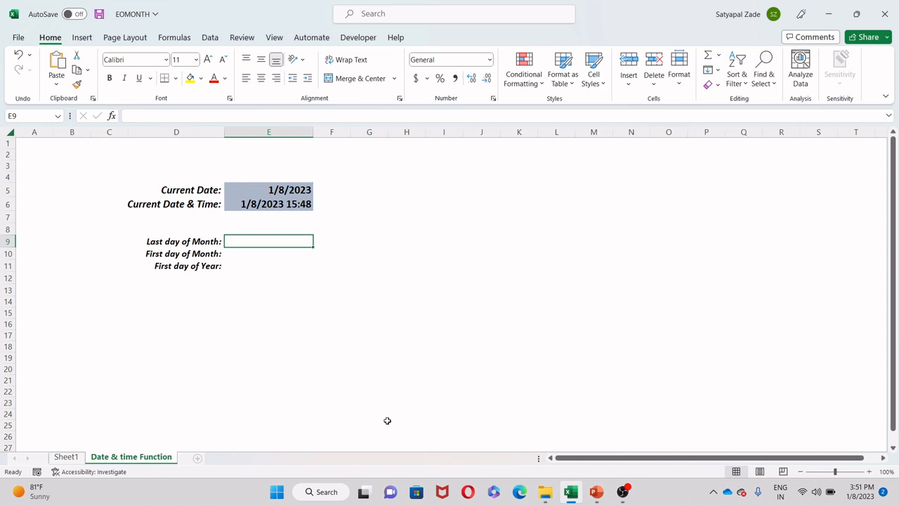
Enter =EOMONTH($E$5,0) in cell E9 as the last day of the month.
text(=EOM)
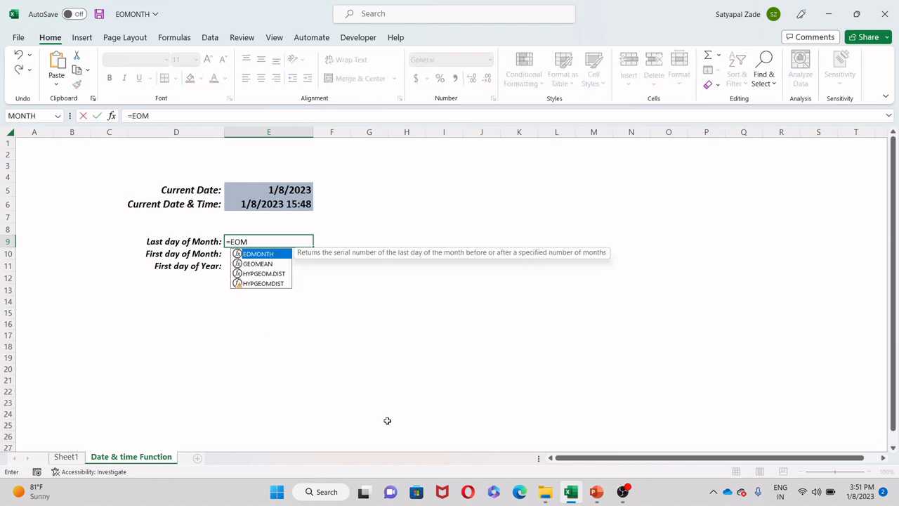
key(Tab)
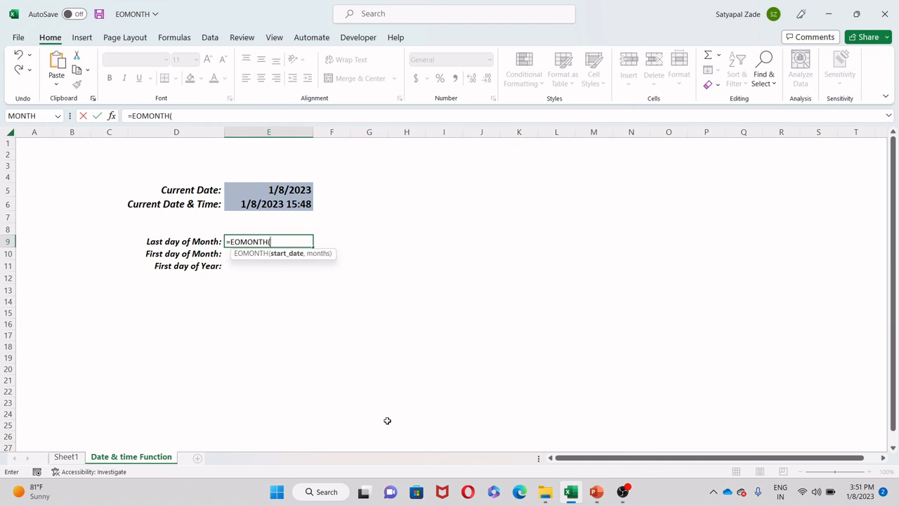
key(Up)
key(Up)
key(Up)
key(Up)
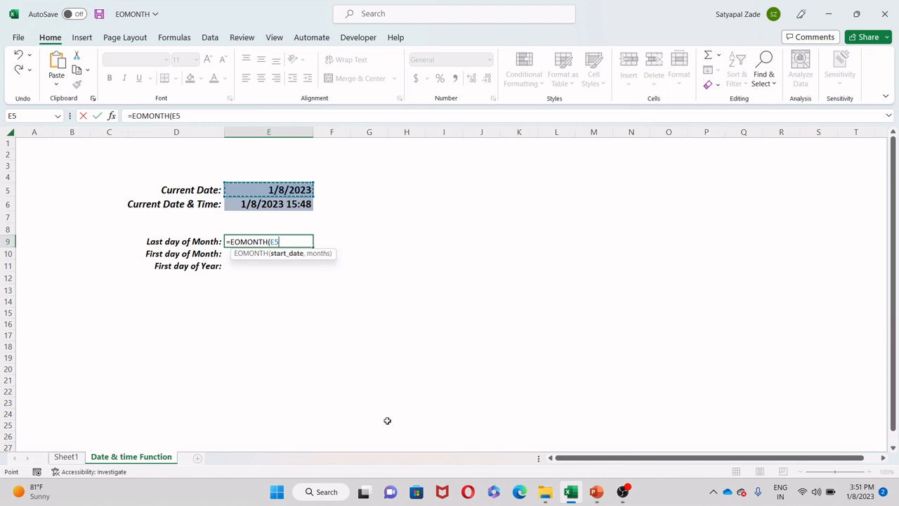
key(F4)
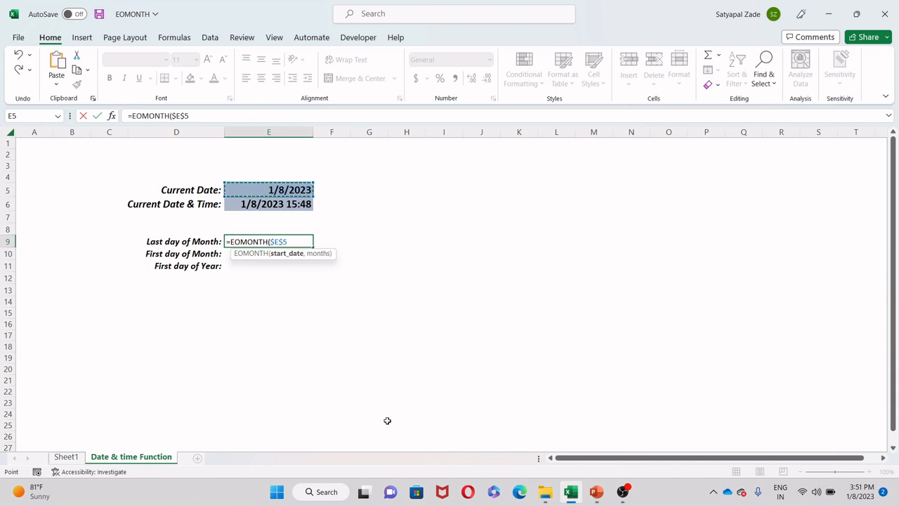
text(,)
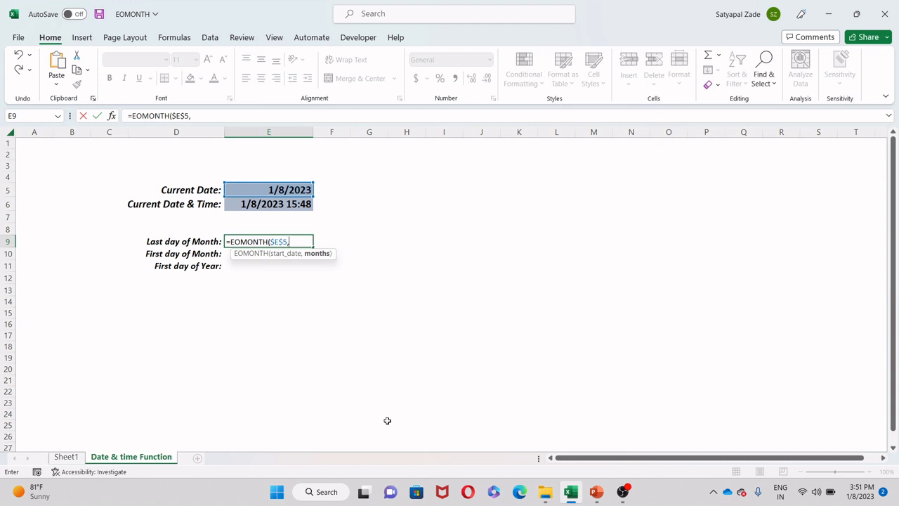
text(0))
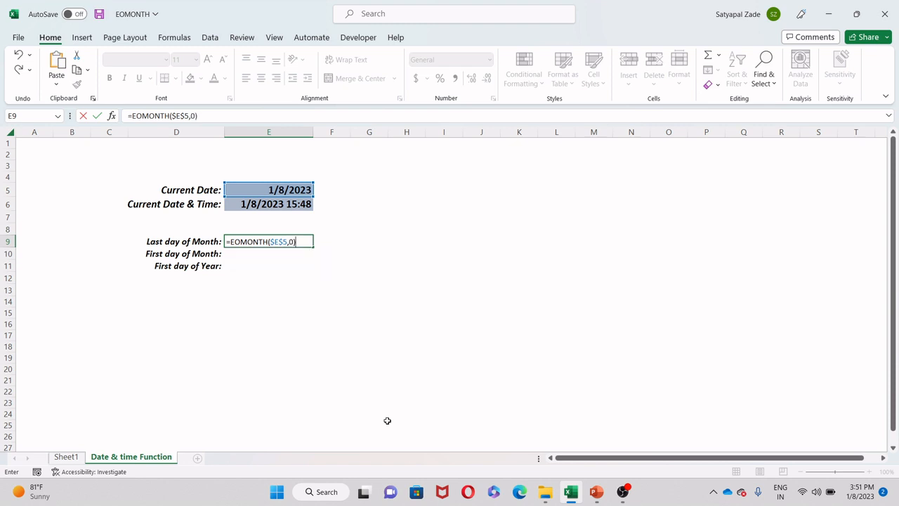
key(Return)
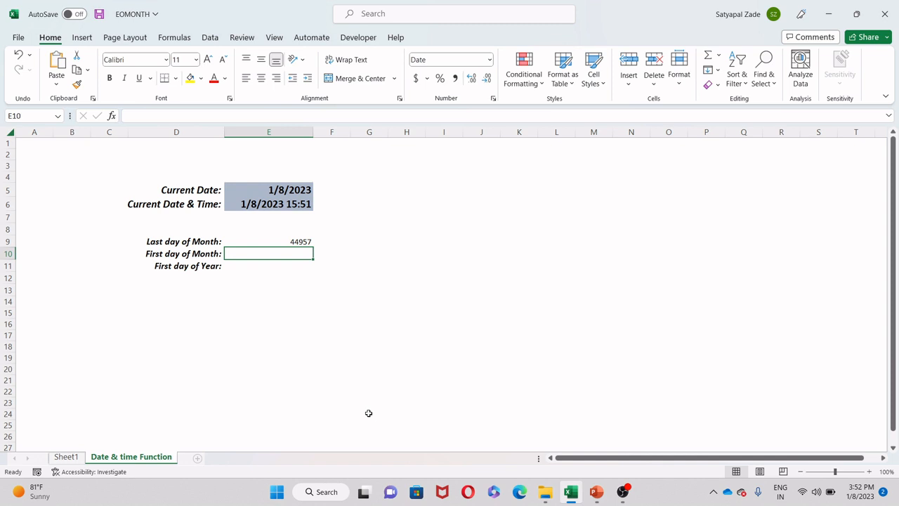
Format cell E9 as a Date of type *3/14/2012 with the English (United States) locale.
click(291, 241)
right_click(291, 242)
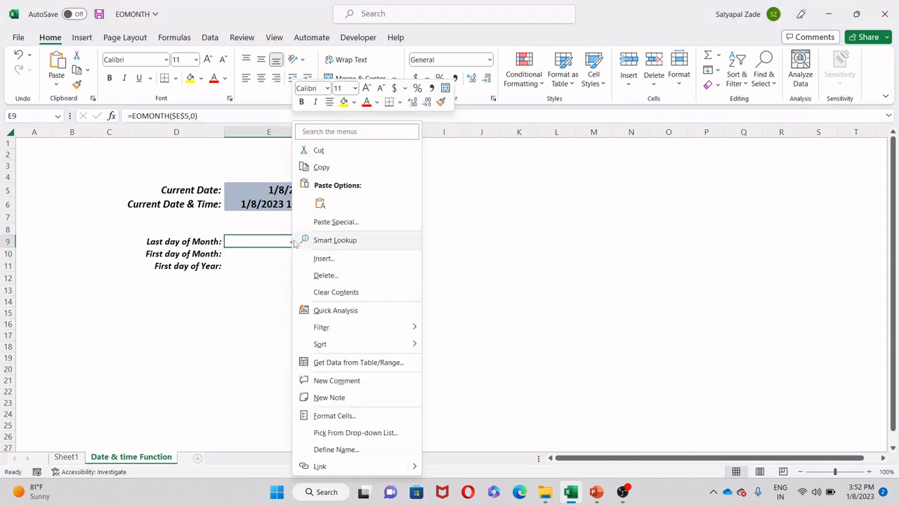
click(345, 421)
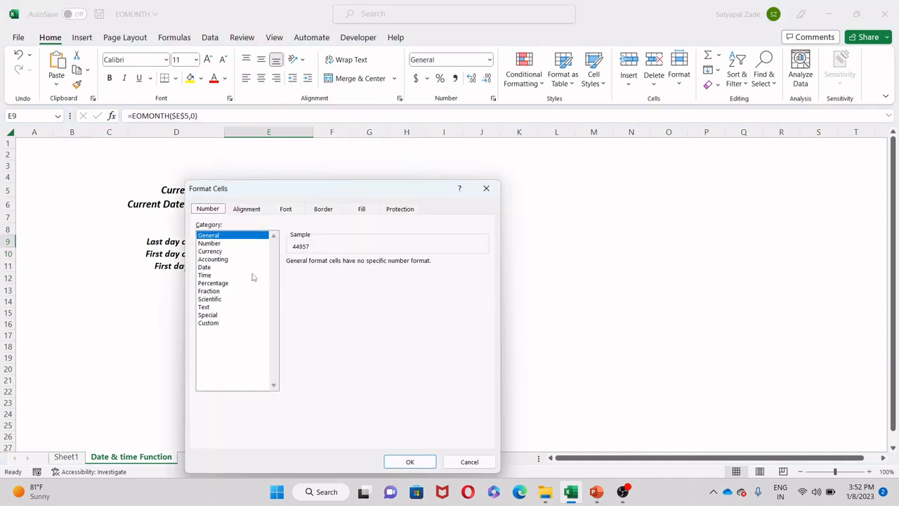
click(211, 267)
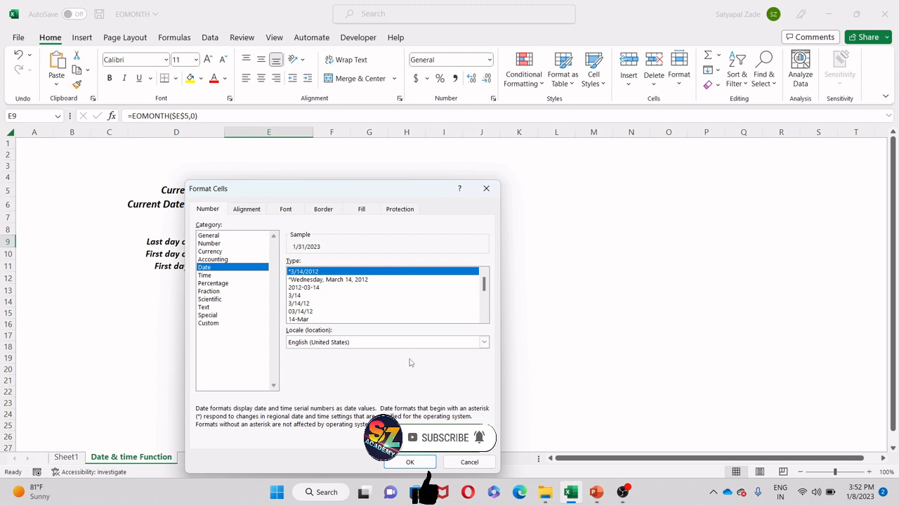
click(410, 462)
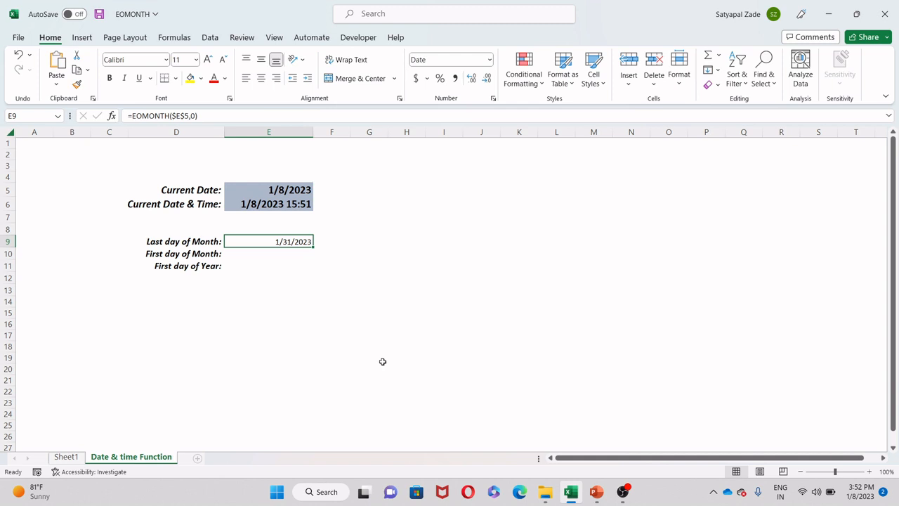
Copy the last-day-of-month formula from E9 into E10 with its $E$5 reference intact.
key(Down)
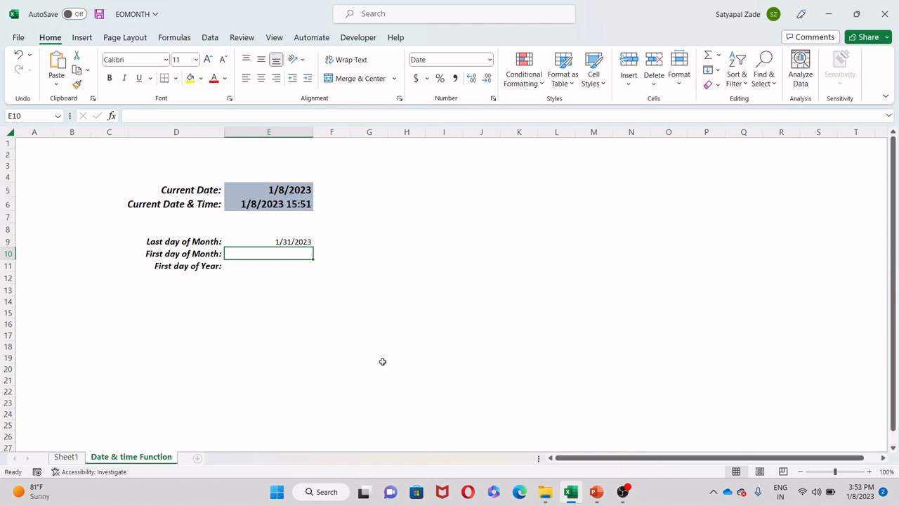
key(Up)
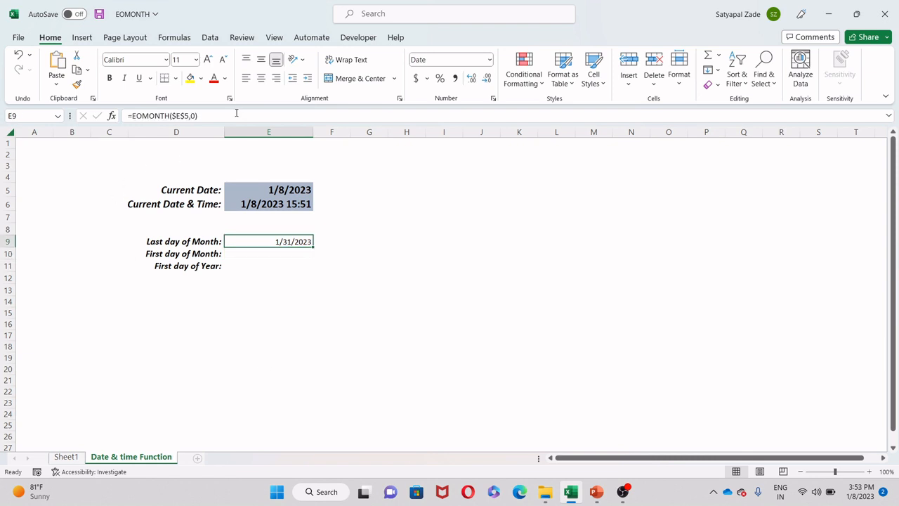
drag(239, 115, 89, 115)
key(ctrl+c)
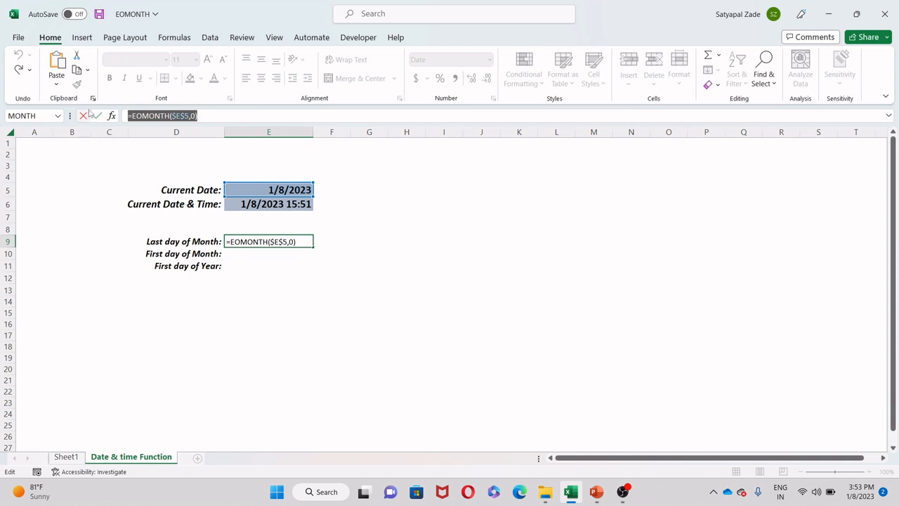
key(Escape)
click(253, 254)
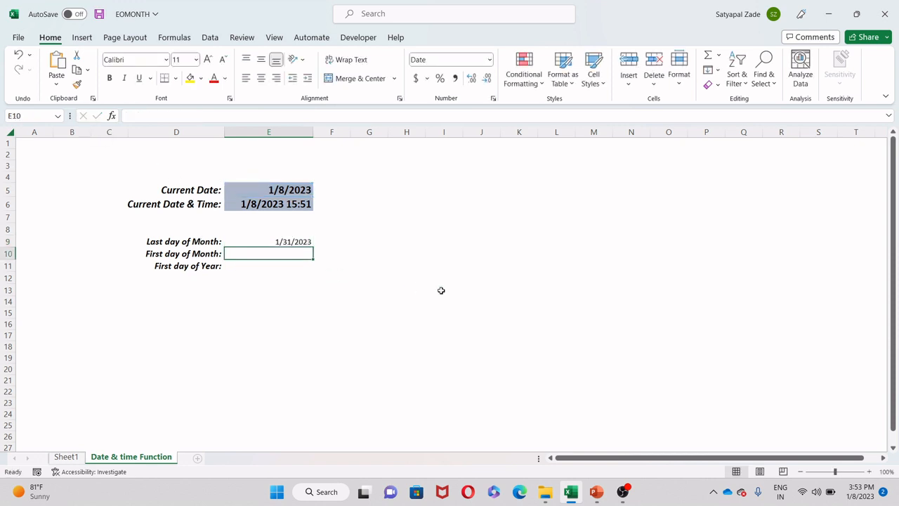
key(ctrl+v)
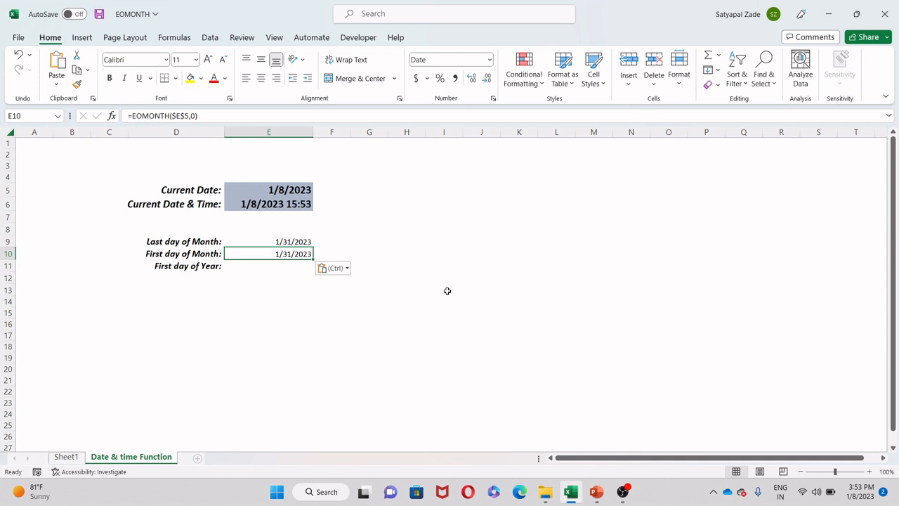
Change the First day of Month formula in E10 to =EOMONTH($E$5,-1)+1.
click(195, 115)
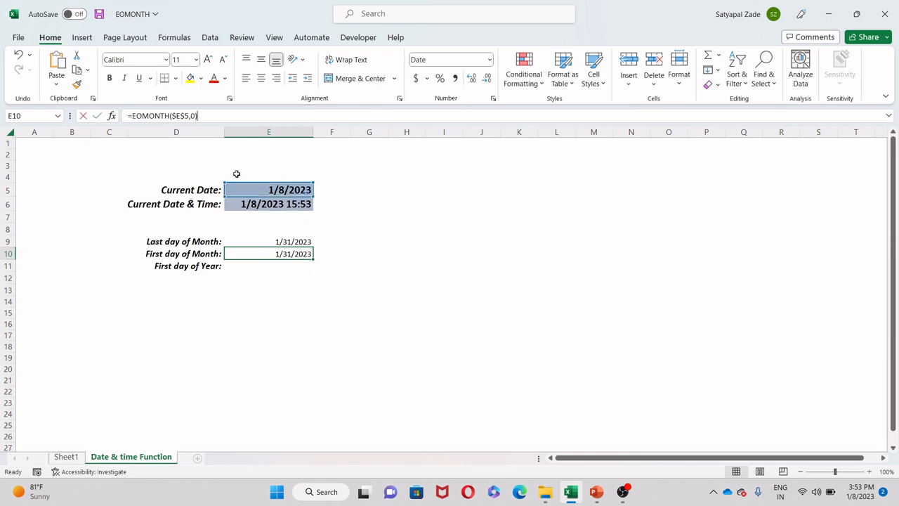
key(BackSpace)
text(-1)
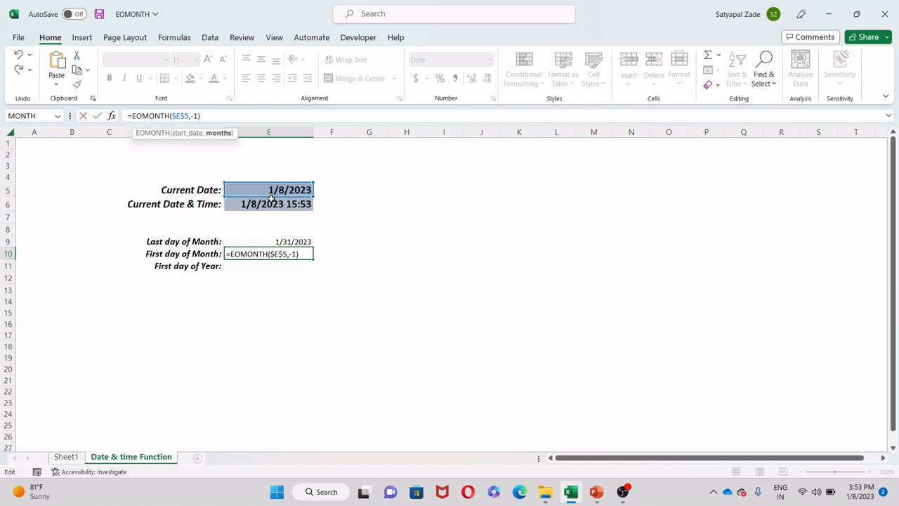
click(215, 114)
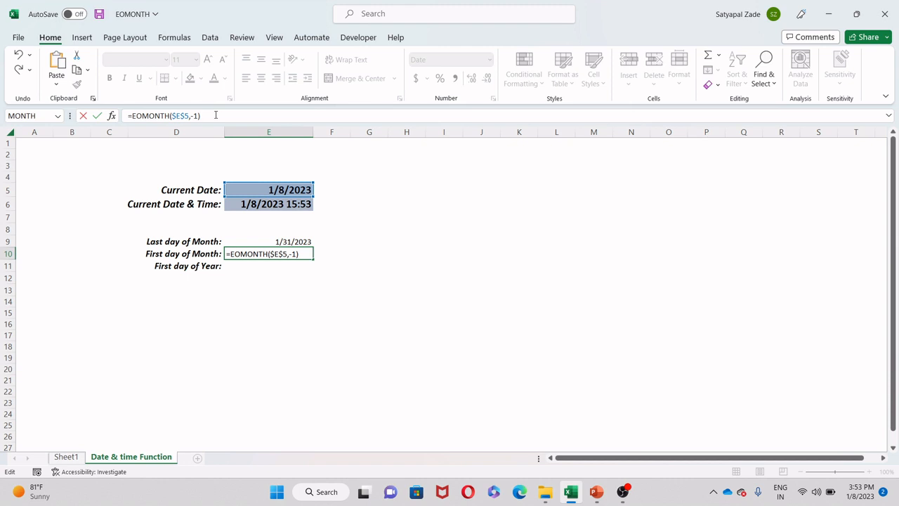
text(+1)
key(Return)
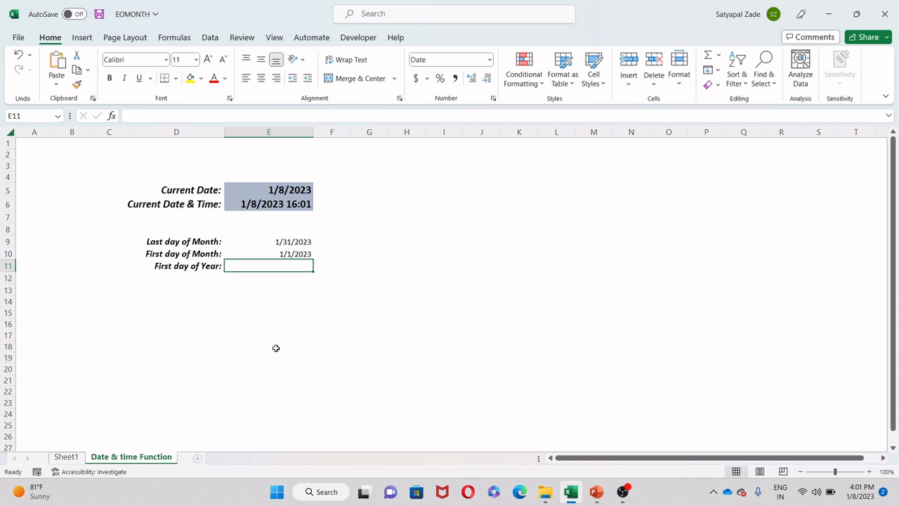
Copy the first-day-of-month formula from E10 into the First day of Year cell E11.
click(263, 254)
click(200, 116)
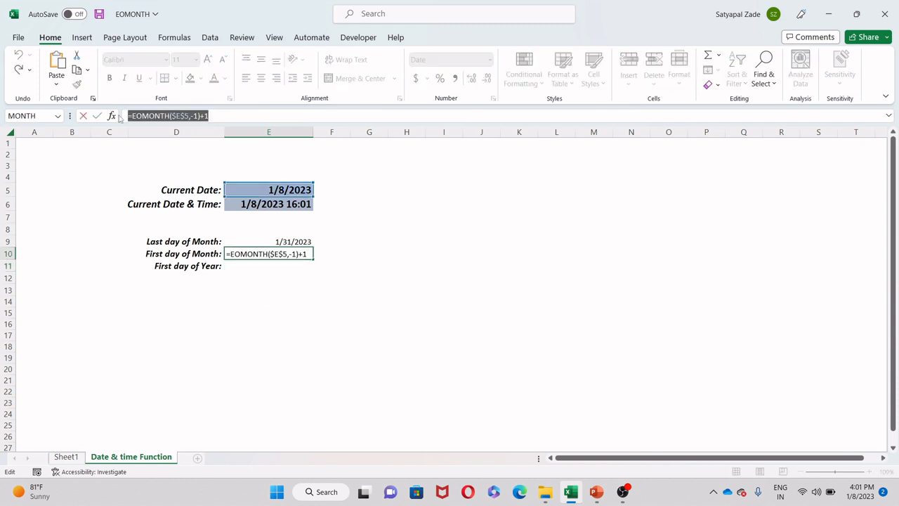
key(Escape)
key(ctrl+c)
click(257, 267)
key(ctrl+v)
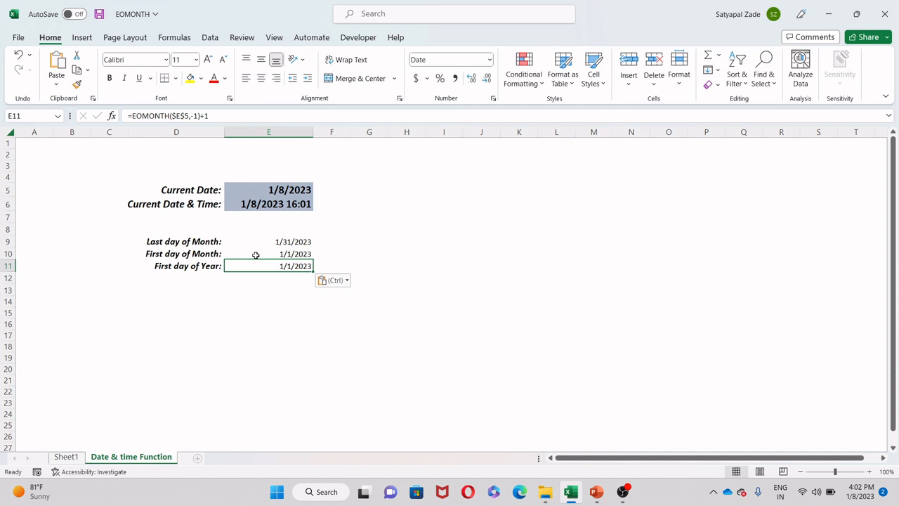
click(228, 116)
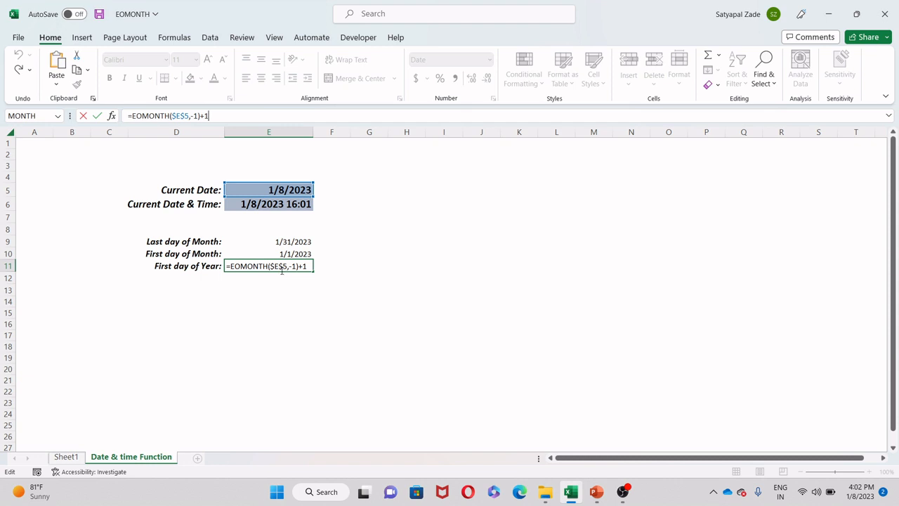
key(Return)
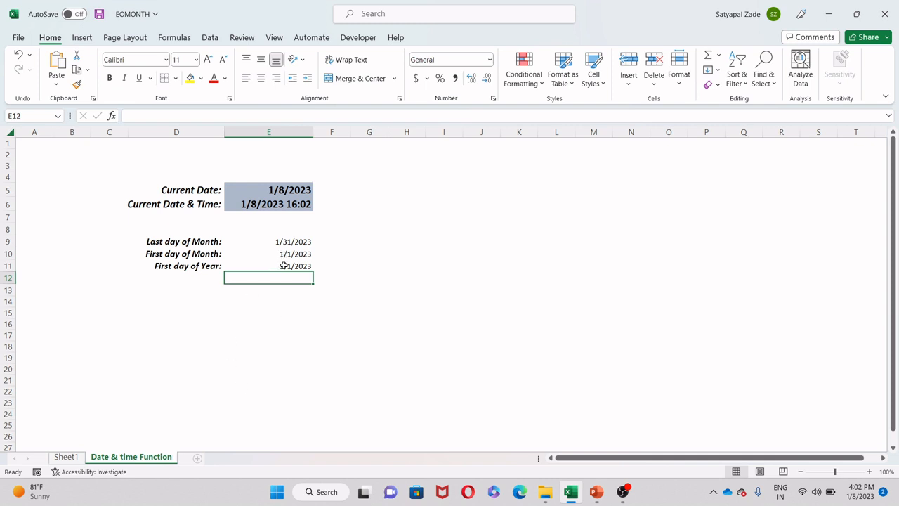
In the First day of Year formula in E11, replace the months argument with an opening parenthesis followed by -1.
click(283, 265)
click(198, 118)
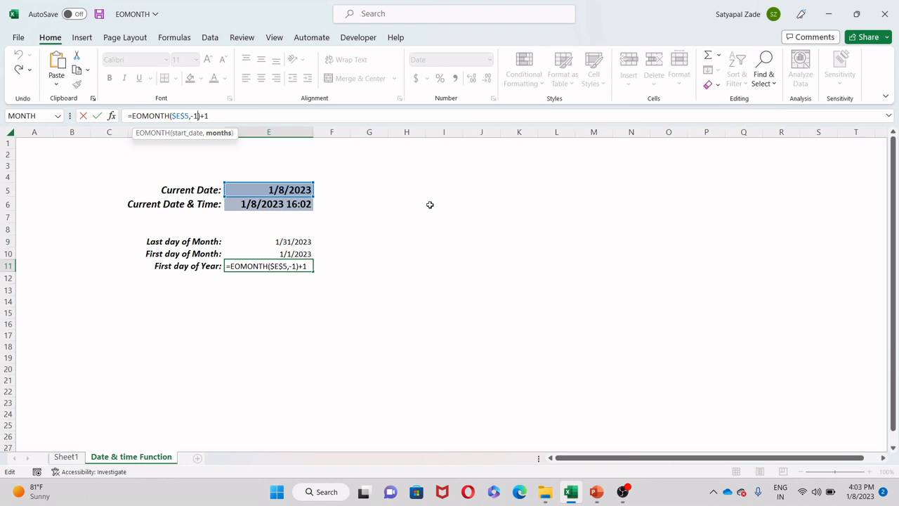
key(BackSpace)
key(BackSpace)
text(()
text(-)
text(1)
text(&)
text(MO)
key(BackSpace)
key(BackSpace)
key(BackSpace)
key(BackSpace)
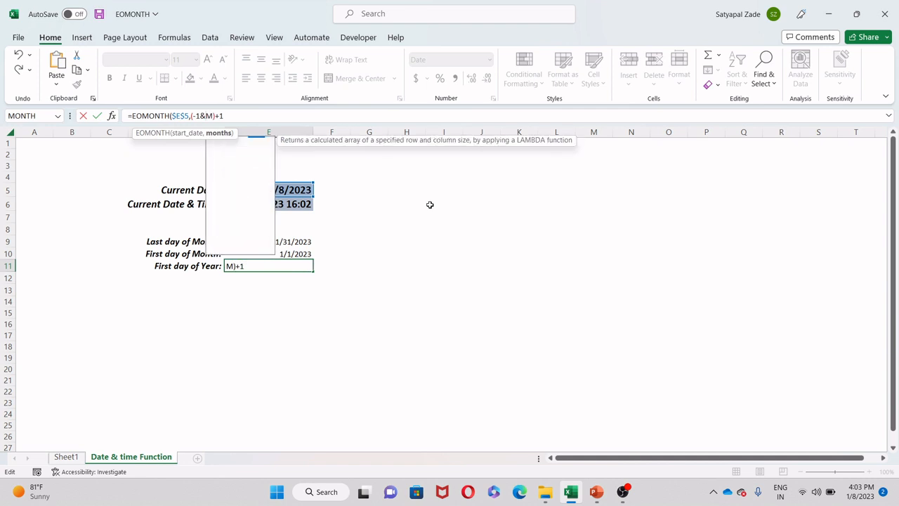
text(1)
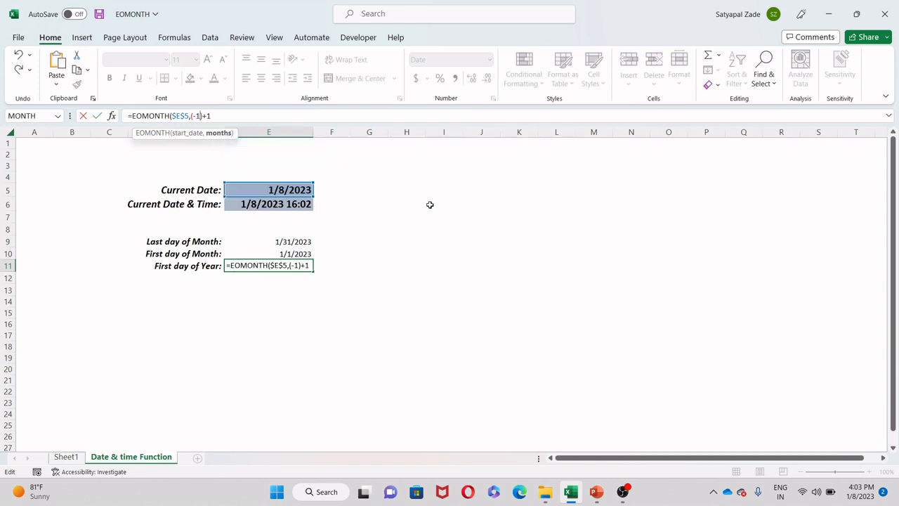
Multiply the -1 by the month of E5 to complete the E11 formula as =EOMONTH($E$5,(-1*MONTH(E5)))+1.
text(*MONTH()
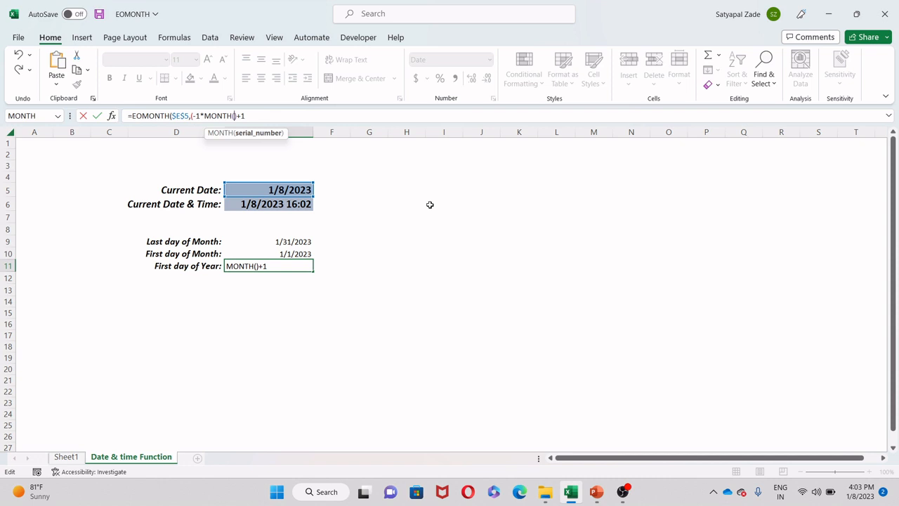
click(276, 190)
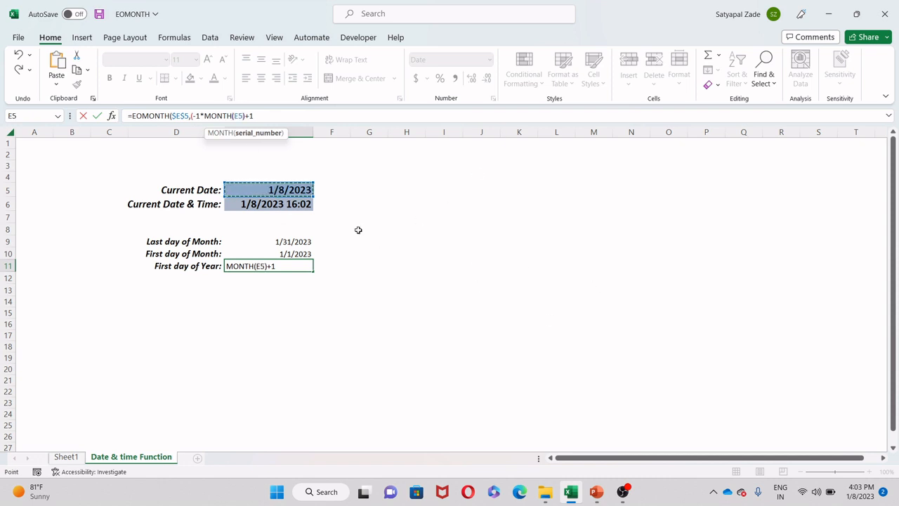
text()))
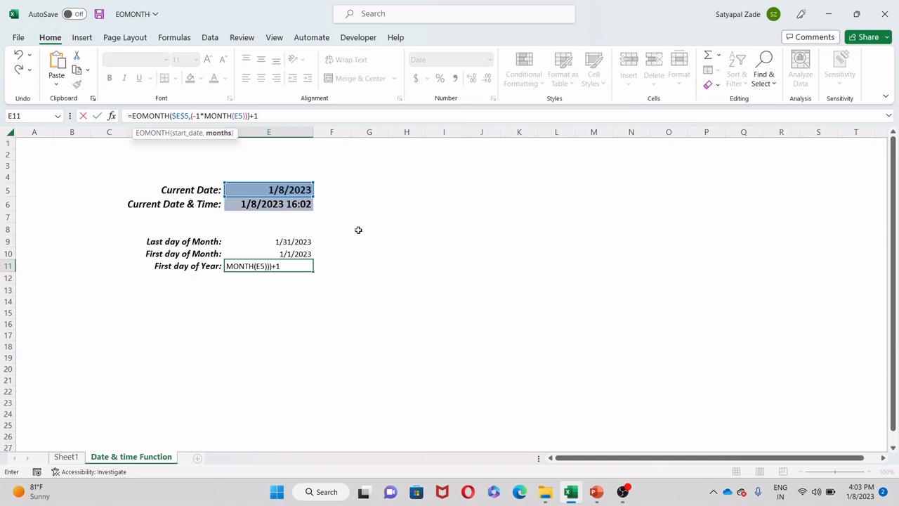
key(Tab)
key(Left)
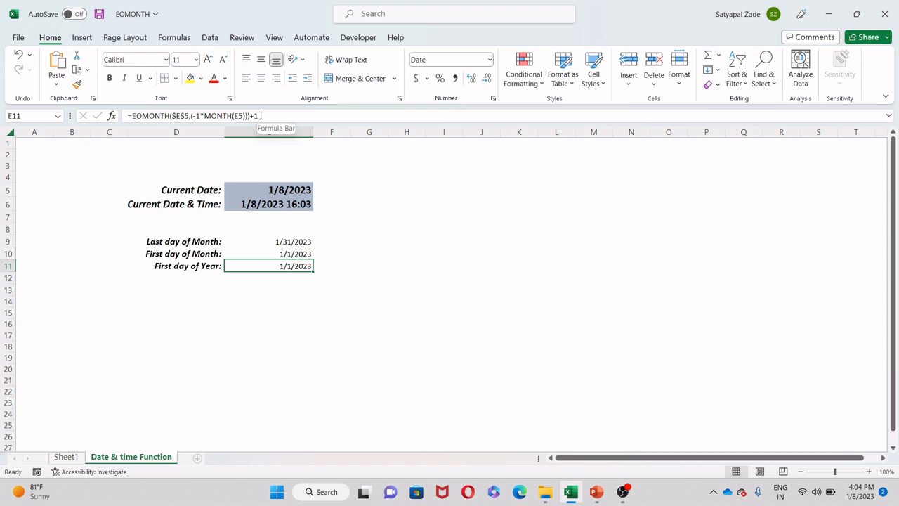
key(Return)
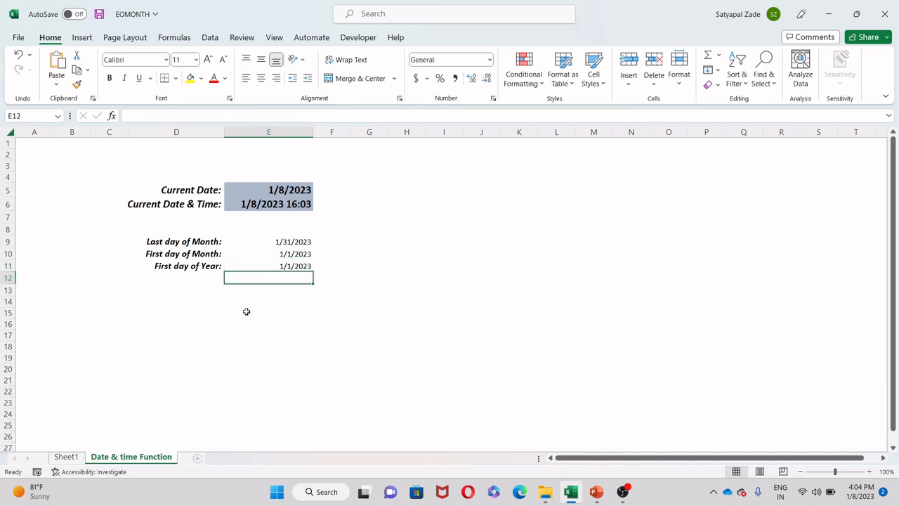